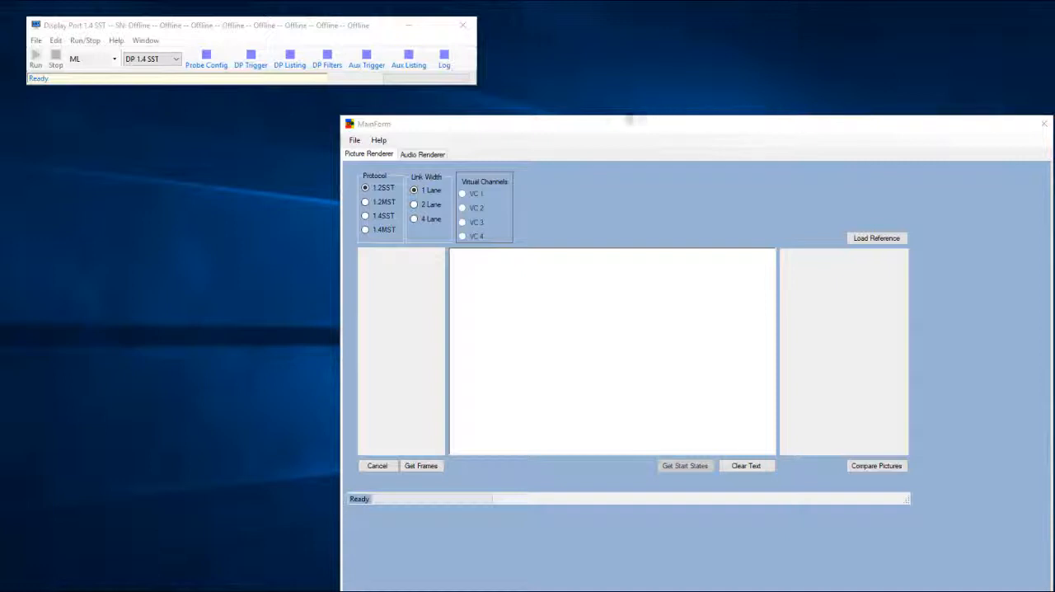
# Check the probe configuration, set the renderer to protocol 1.4SST with a 4 Lane link width, and get the captured frames
pyautogui.click(212, 67)
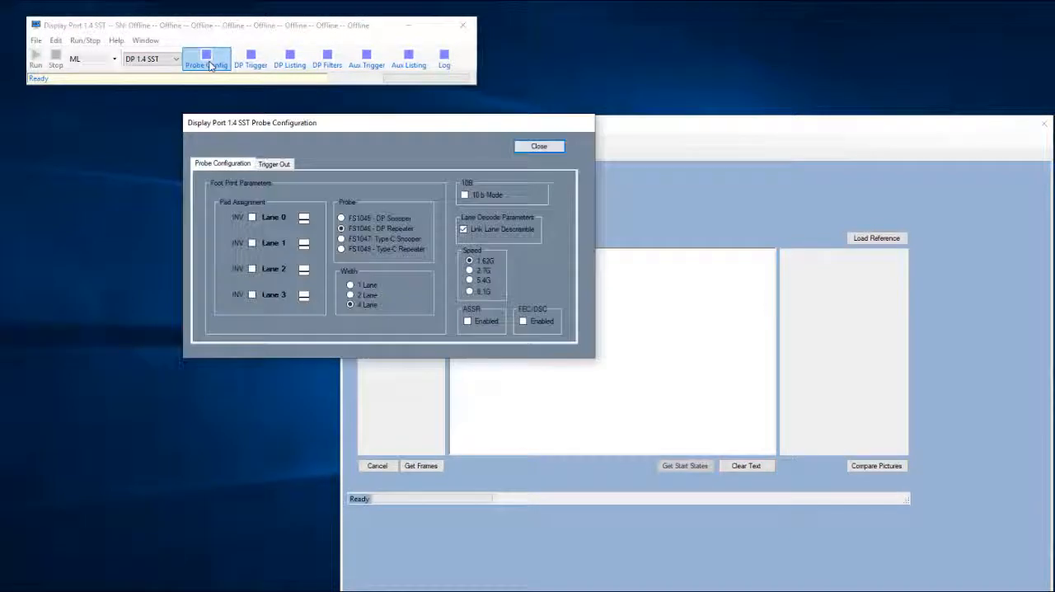
pyautogui.moveTo(326, 124); pyautogui.dragTo(146, 131)
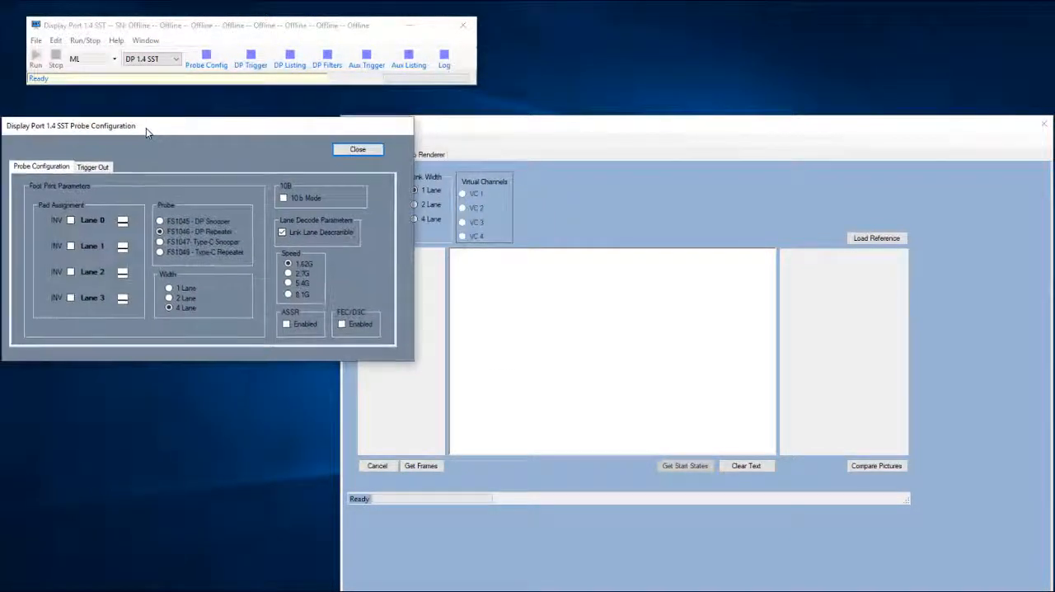
pyautogui.click(595, 135)
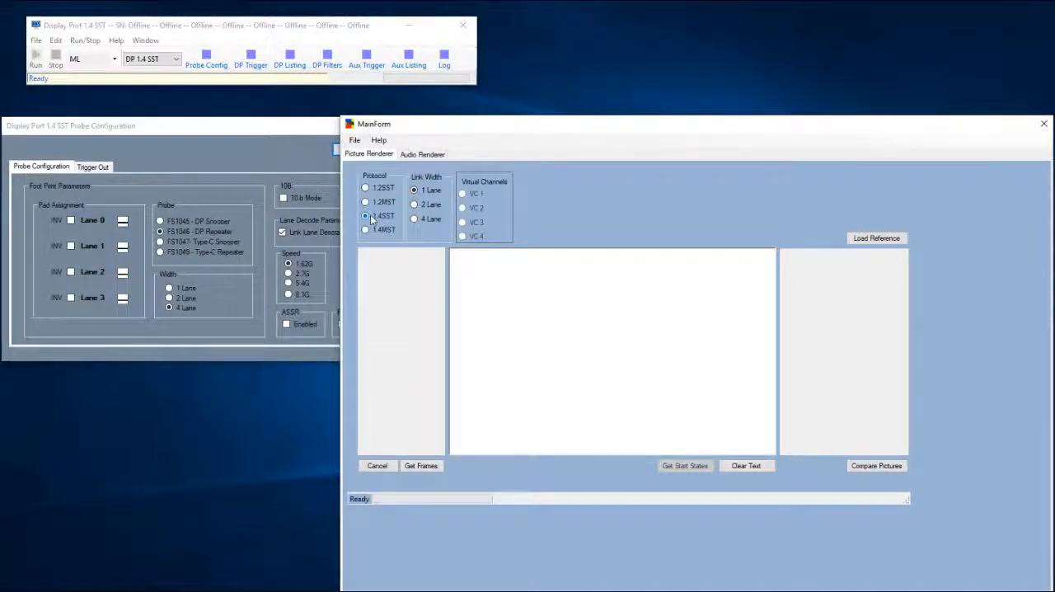
pyautogui.click(417, 219)
pyautogui.click(420, 465)
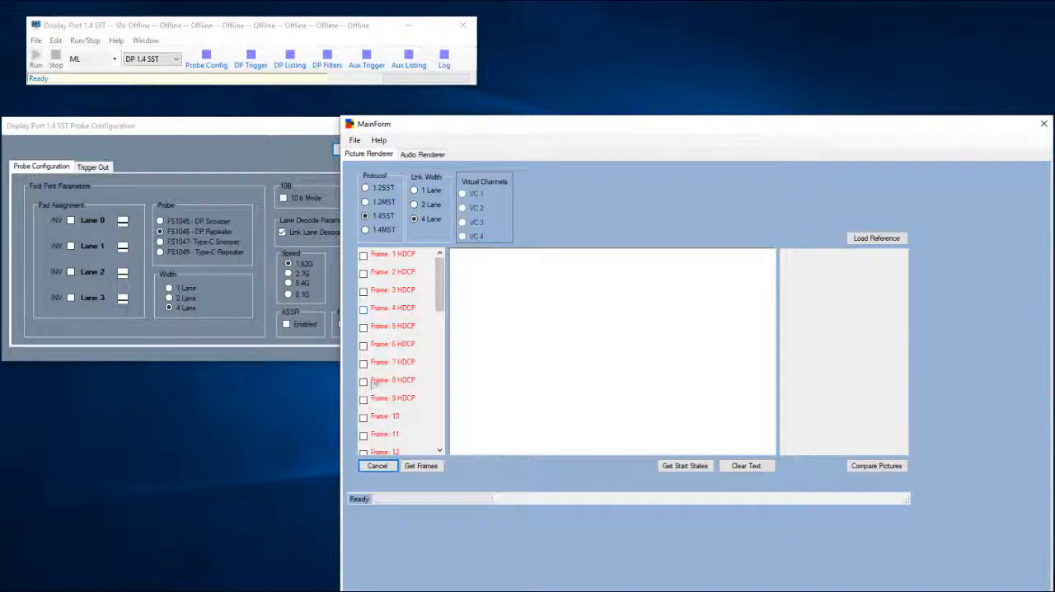
# Open Frame 10 in the picture renderer and examine its MSA size and colour attributes in the main link state listing
pyautogui.click(363, 418)
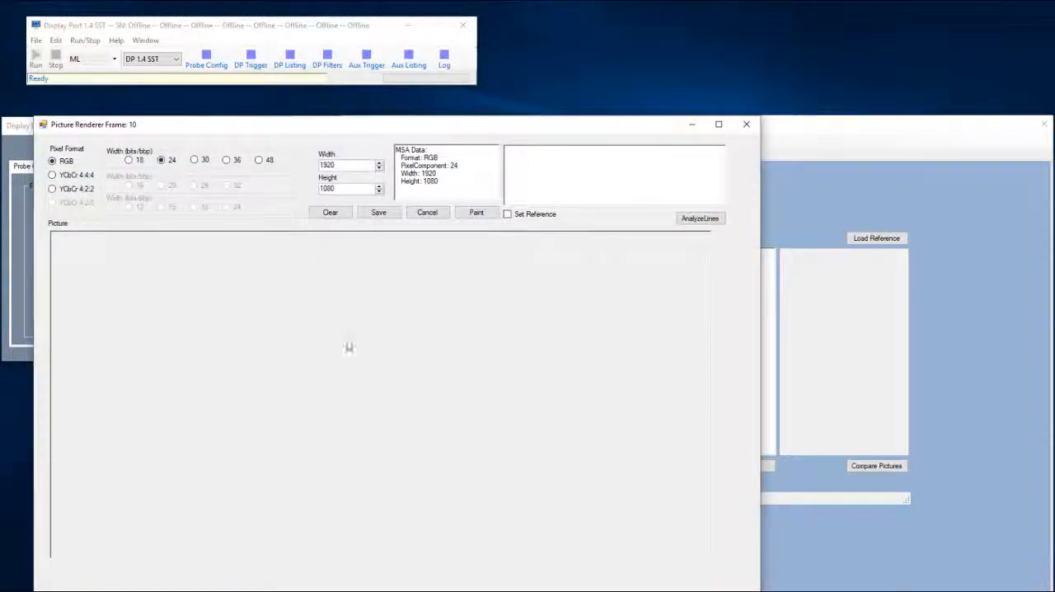
pyautogui.moveTo(288, 126); pyautogui.dragTo(579, 77)
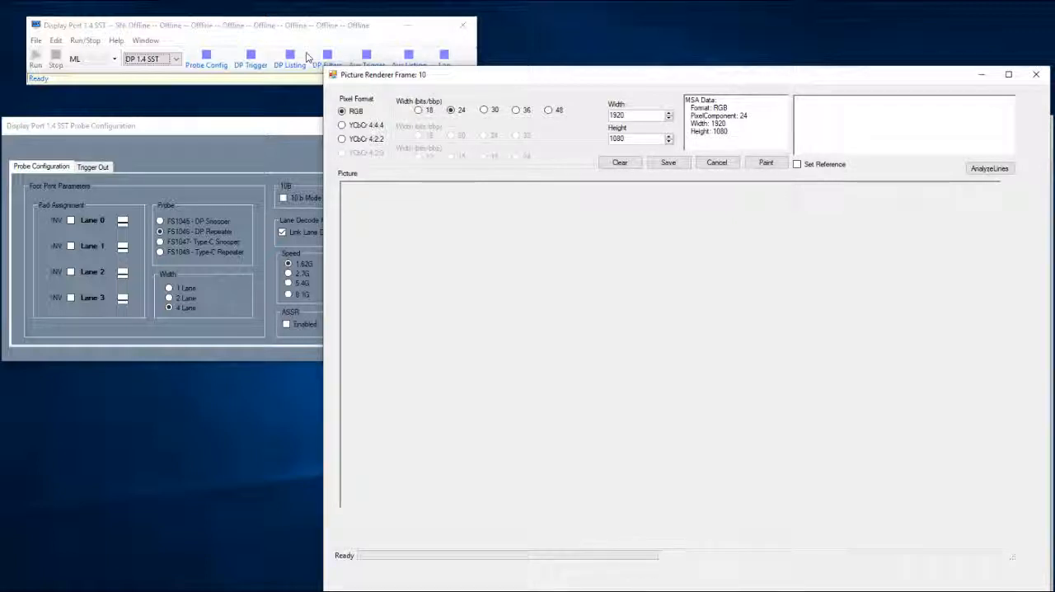
pyautogui.click(292, 57)
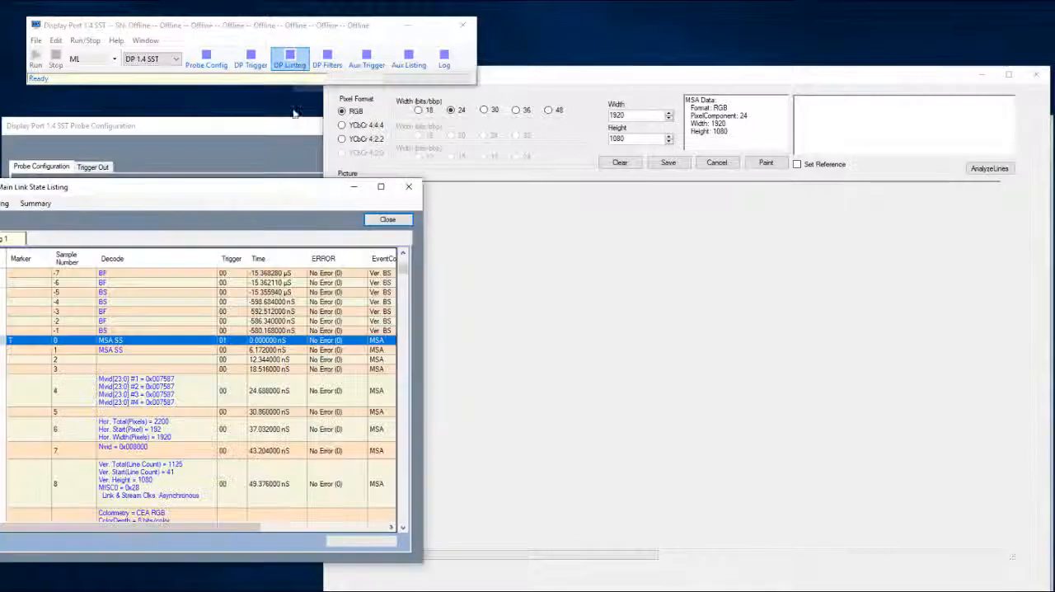
pyautogui.moveTo(244, 194); pyautogui.dragTo(293, 110)
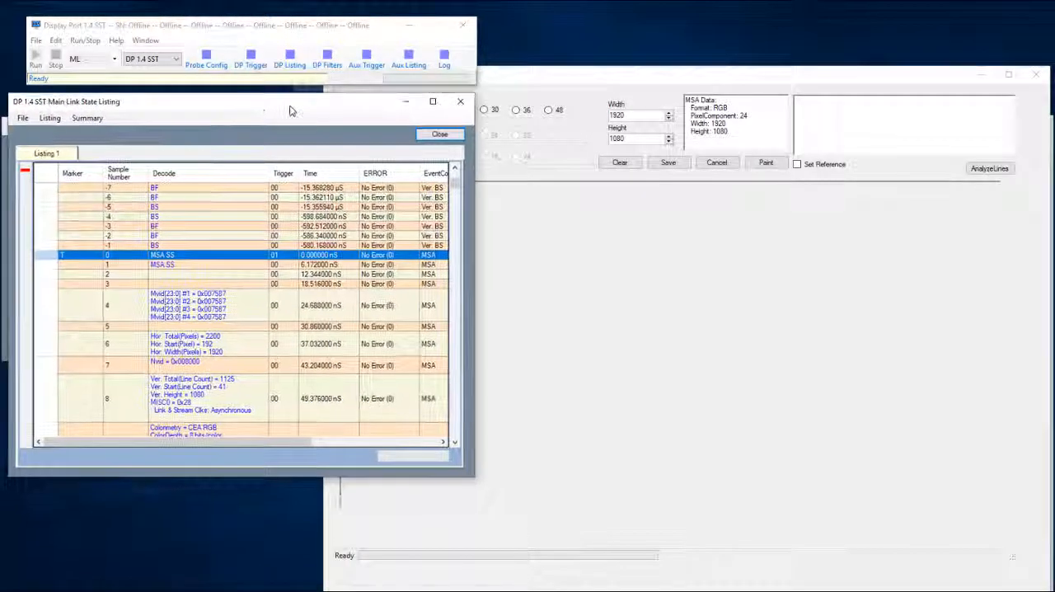
pyautogui.click(454, 442)
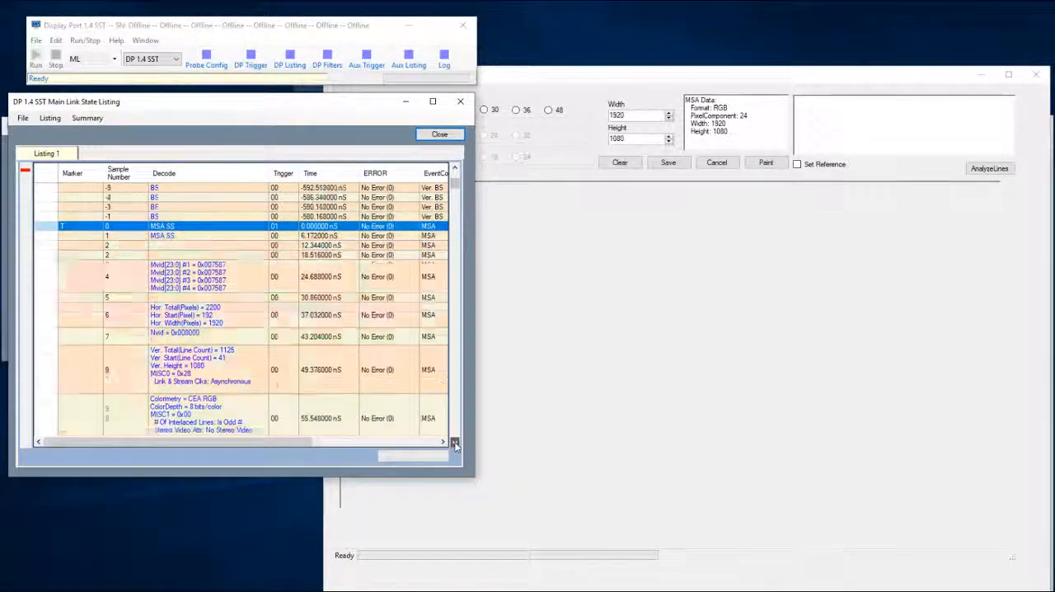
pyautogui.click(454, 443)
pyautogui.click(454, 442)
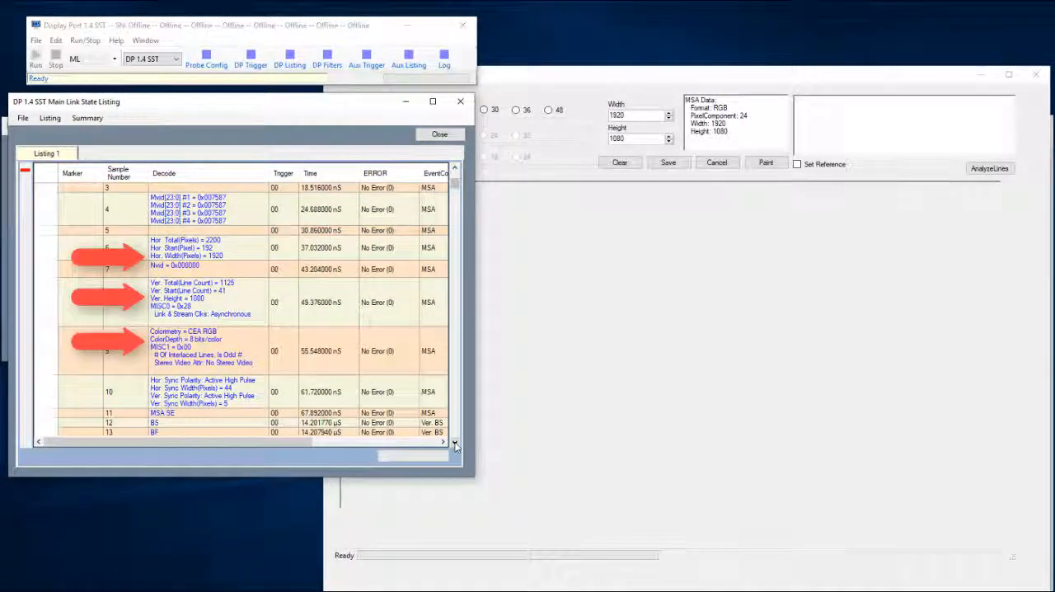
# Paint the Frame 10 picture as RGB, 24 bits, 1920 by 1080, and save the rendered image
pyautogui.click(553, 99)
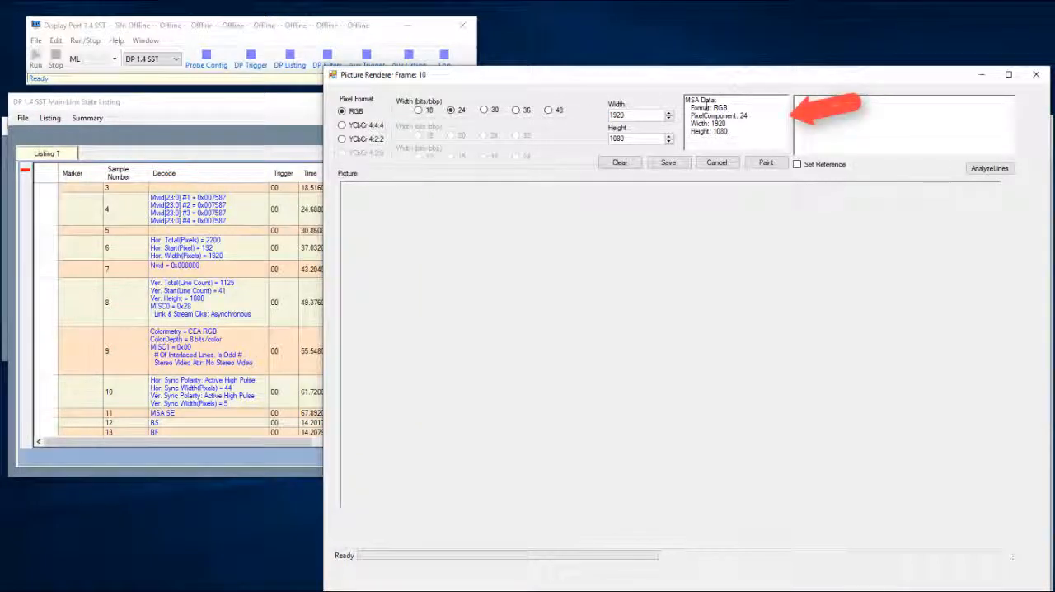
pyautogui.click(764, 164)
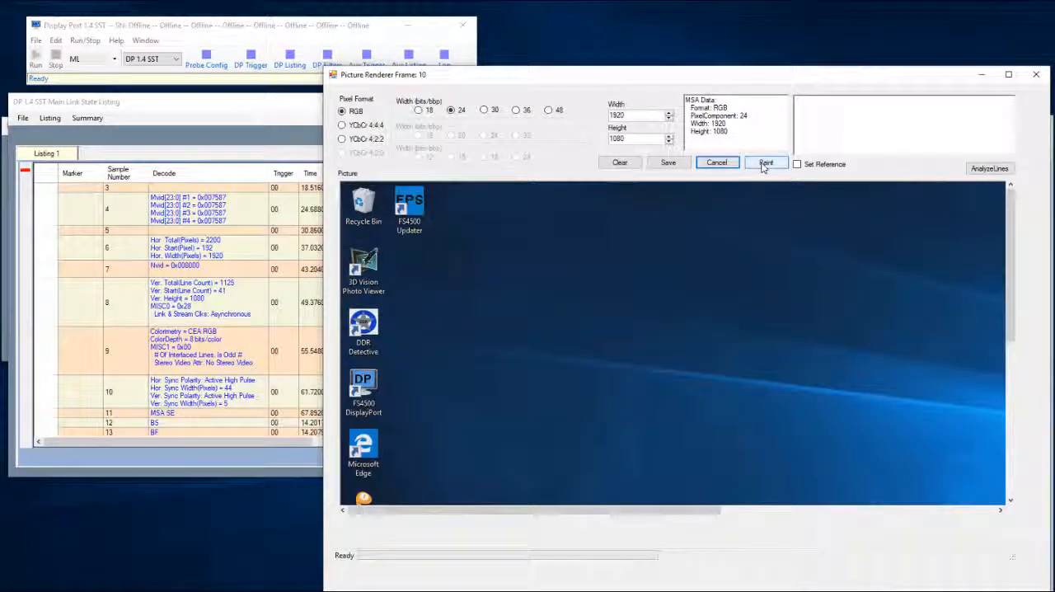
pyautogui.click(670, 163)
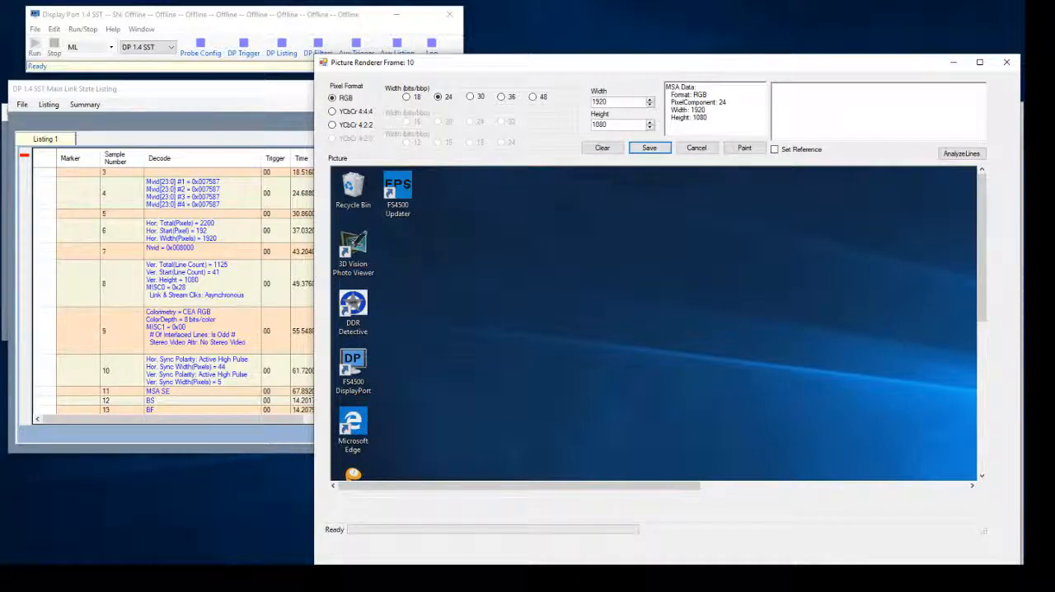
# Clear the Frame 10 picture, run the line analysis, review the per-line results, and close the analysis and renderer windows
pyautogui.click(609, 152)
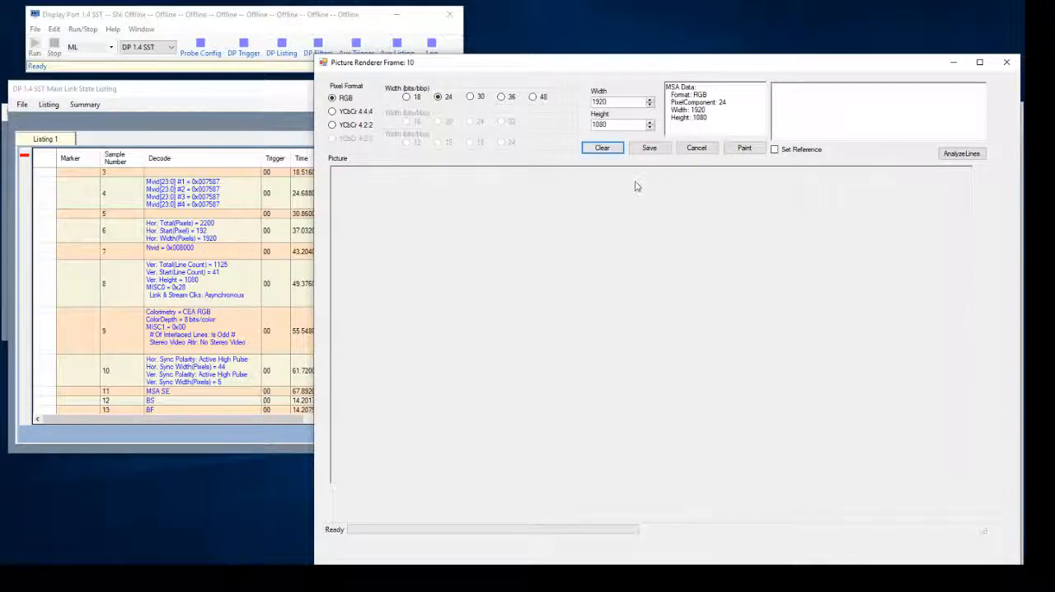
pyautogui.click(957, 158)
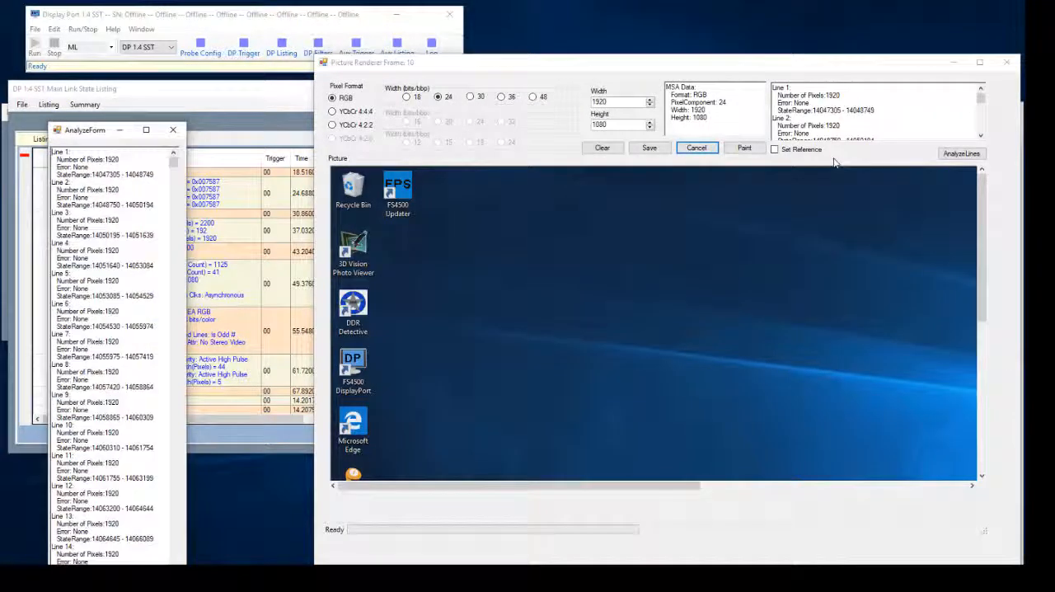
pyautogui.moveTo(78, 132); pyautogui.dragTo(170, 40)
pyautogui.moveTo(267, 70); pyautogui.dragTo(266, 385)
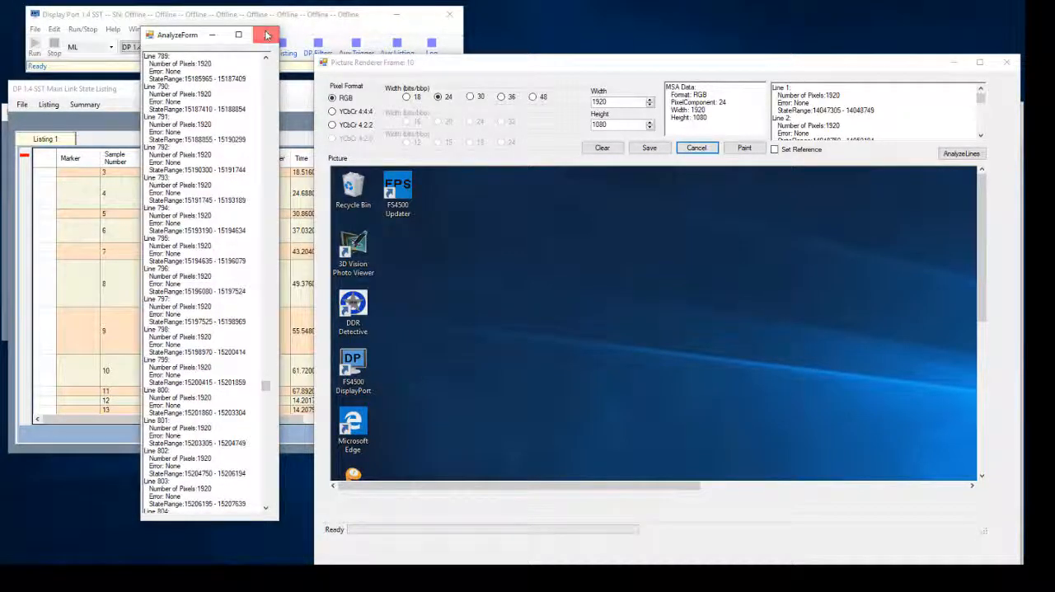
pyautogui.click(267, 34)
pyautogui.moveTo(446, 65); pyautogui.dragTo(406, 66)
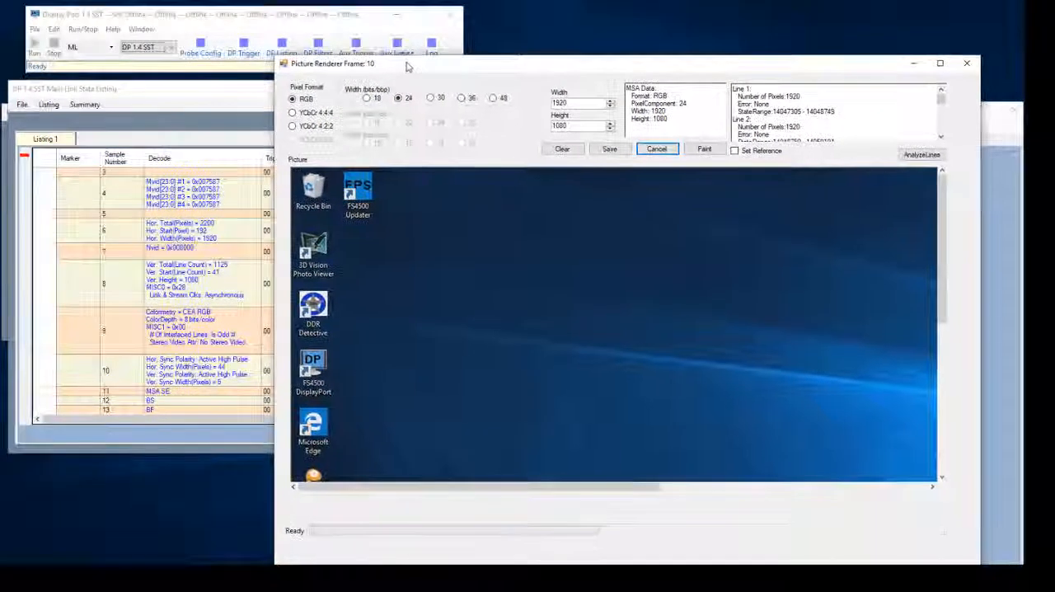
pyautogui.click(966, 63)
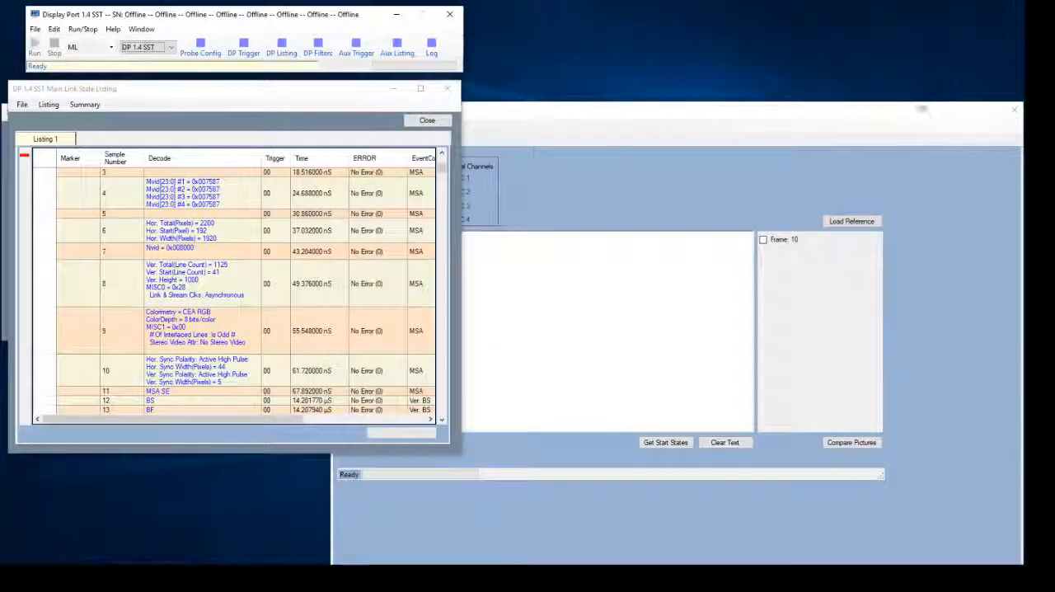
# Open Frame 11 in the picture renderer, paint its picture, and close the renderer window
pyautogui.click(794, 170)
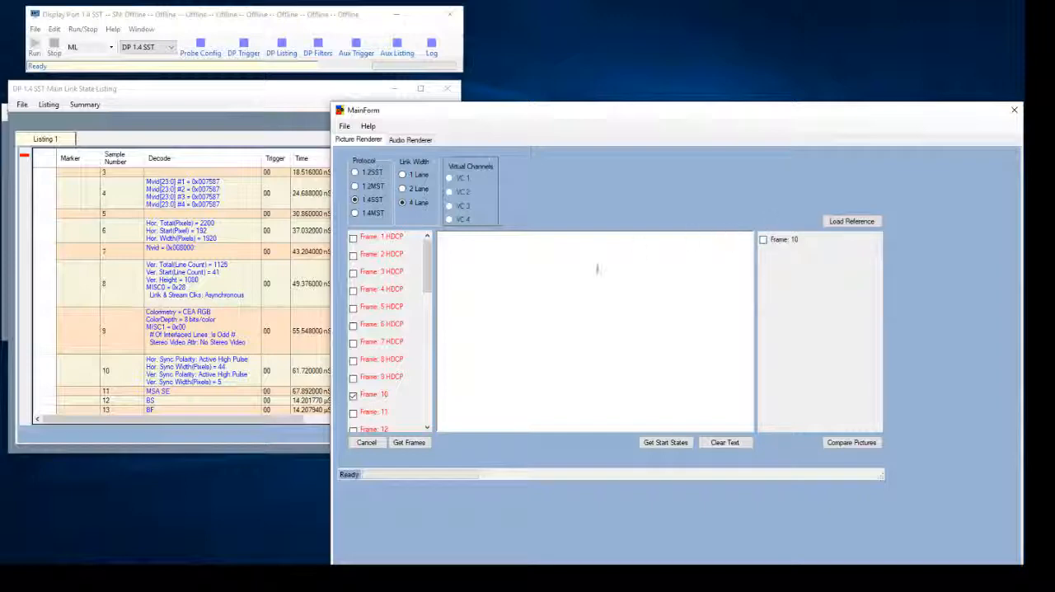
pyautogui.doubleClick(372, 413)
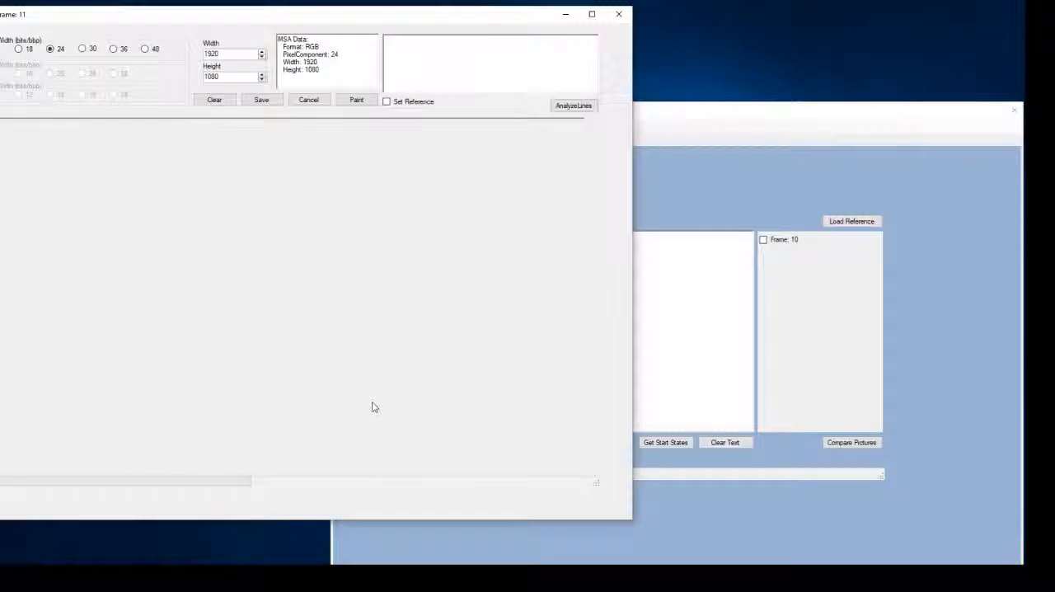
pyautogui.click(358, 100)
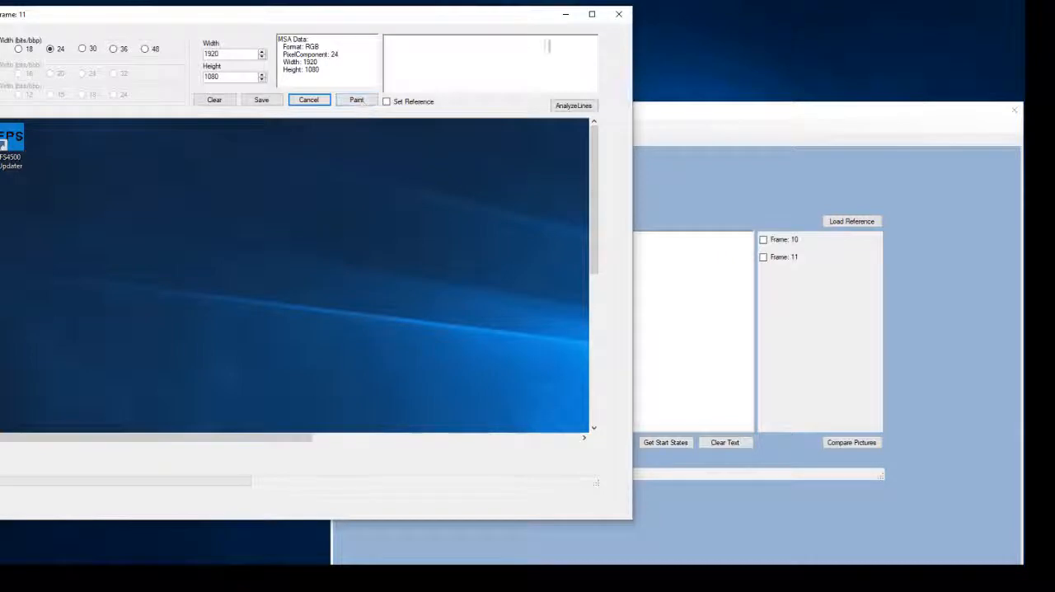
pyautogui.click(617, 16)
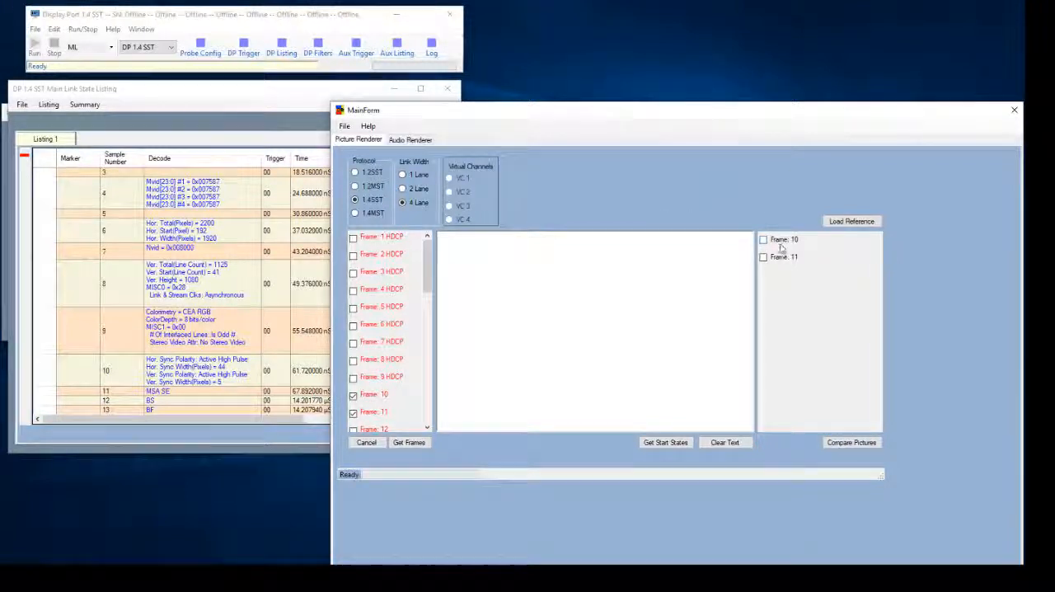
# Compare the pictures of Frame 10 and Frame 11, review the pixel differences, and clear the results text
pyautogui.click(775, 241)
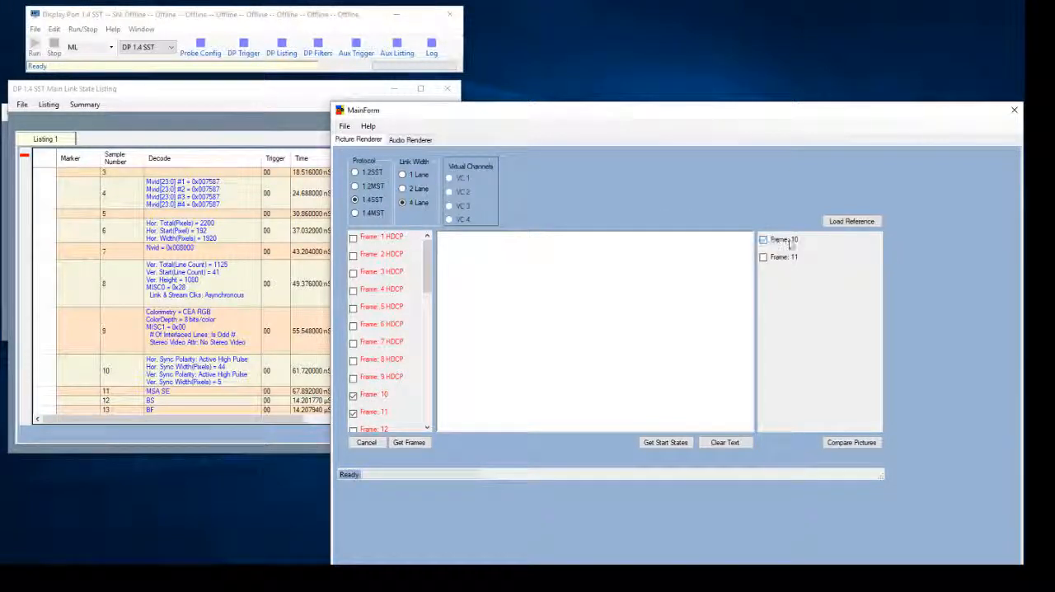
pyautogui.click(789, 258)
pyautogui.click(870, 445)
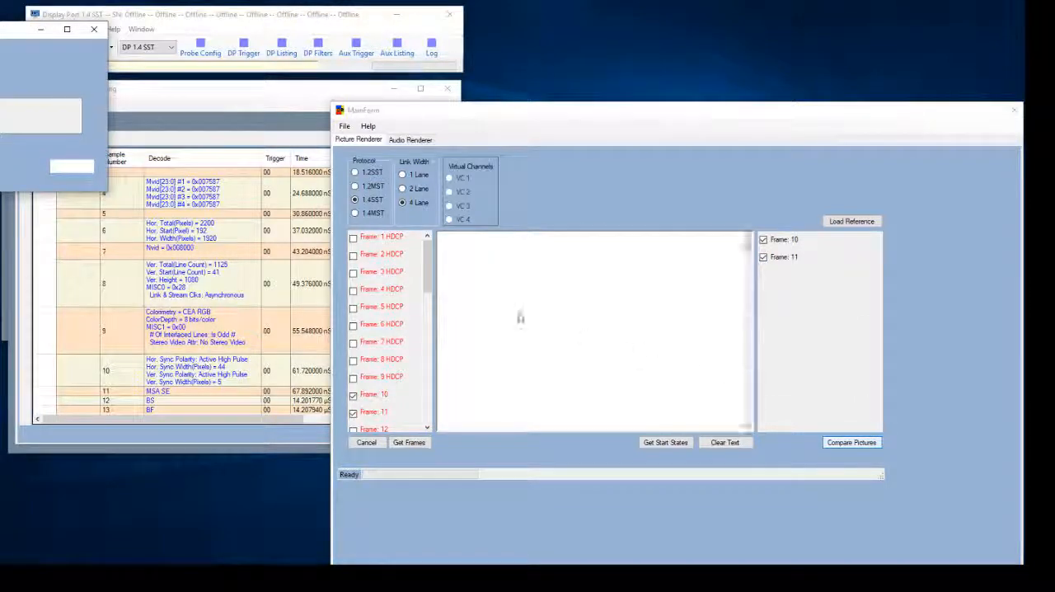
pyautogui.moveTo(5, 31); pyautogui.dragTo(100, 54)
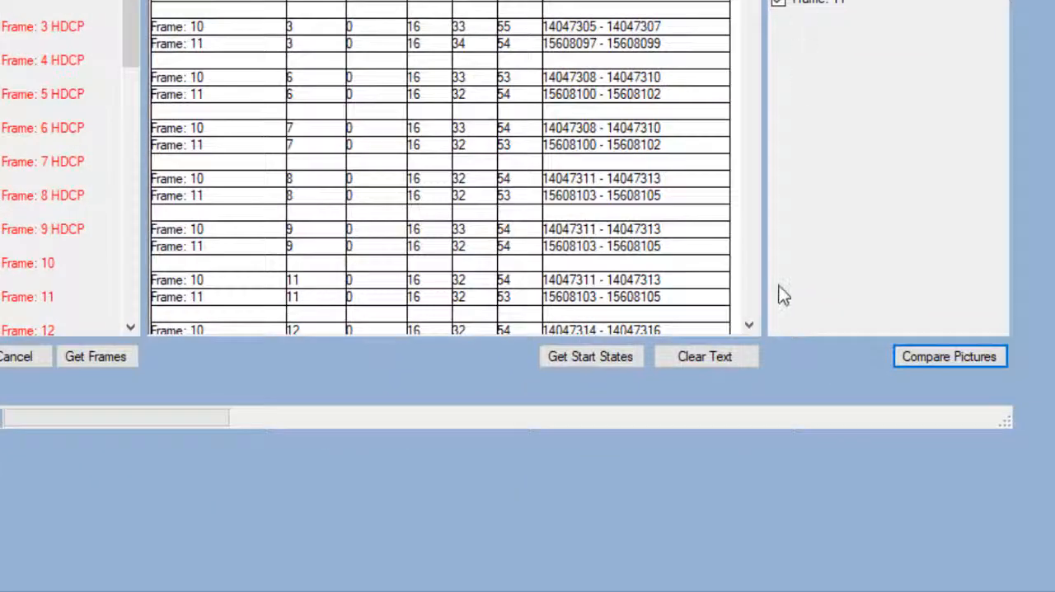
pyautogui.click(693, 356)
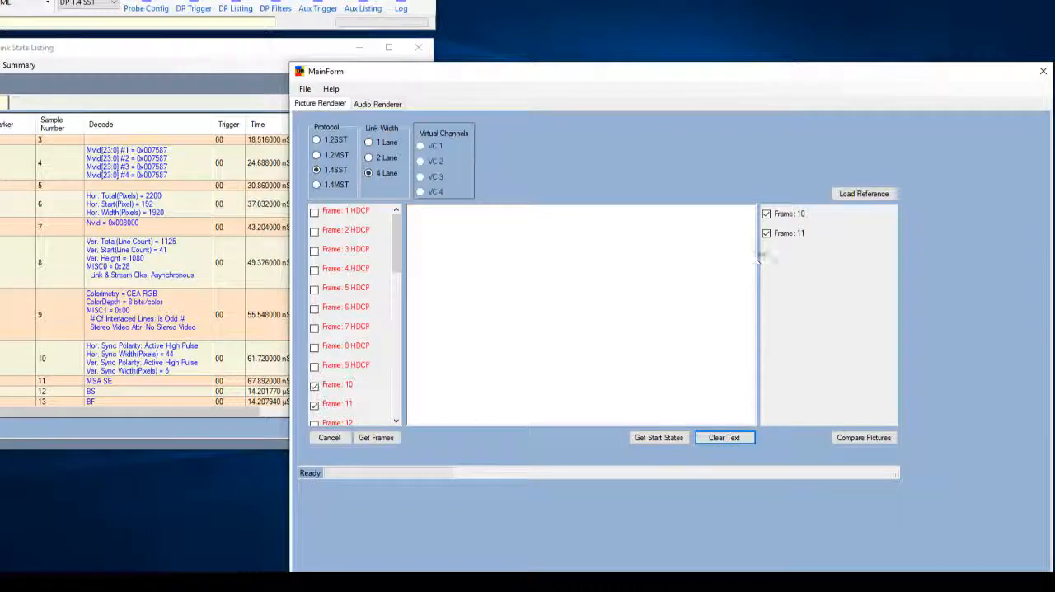
# Deselect Frame 10 and Frame 11 and load demo.jpeg from Saved Pictures as the reference image
pyautogui.click(766, 215)
pyautogui.click(766, 234)
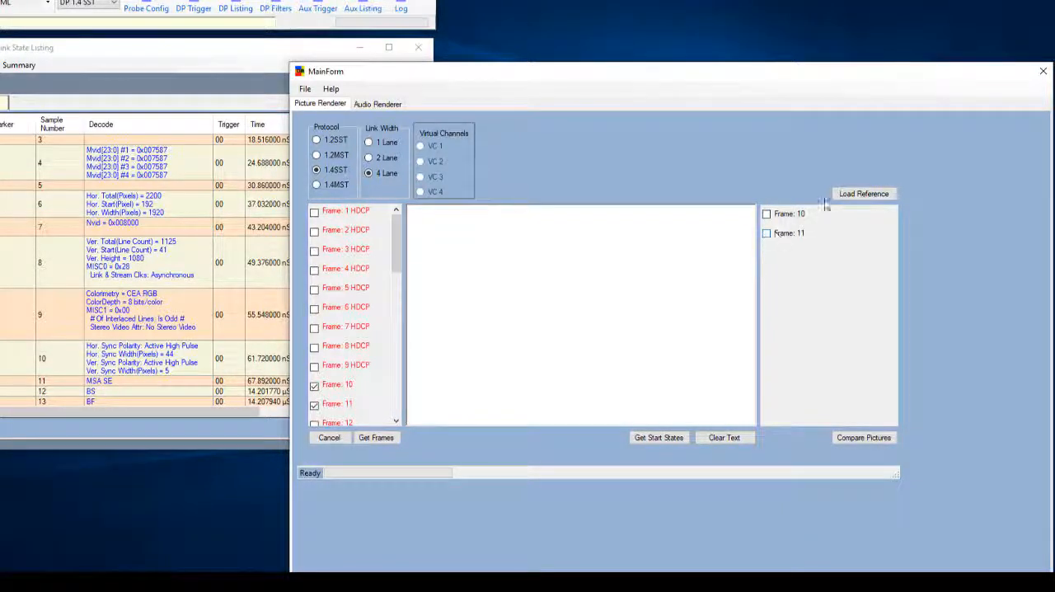
pyautogui.click(844, 198)
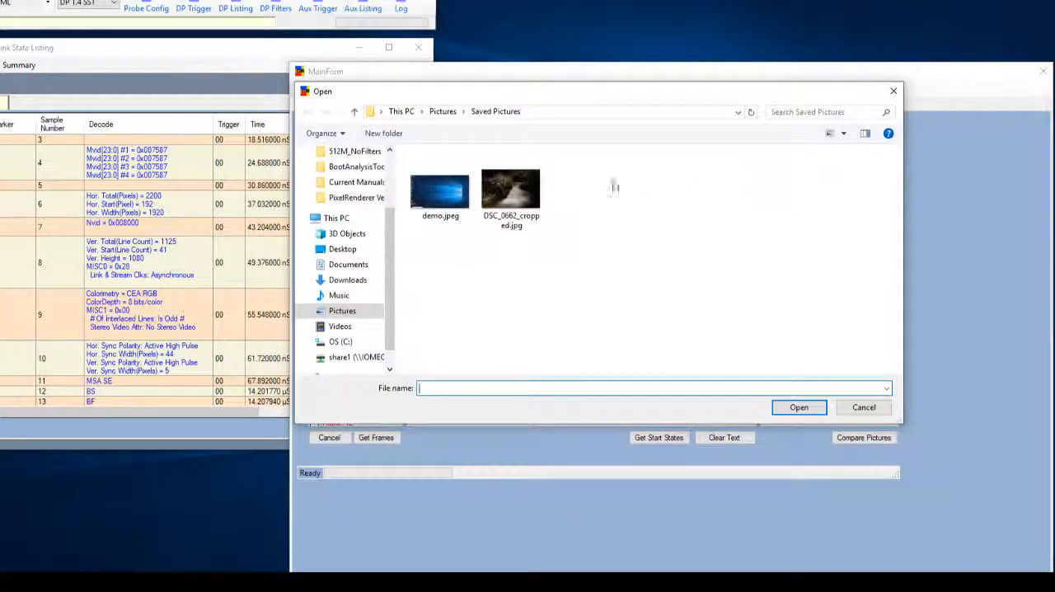
pyautogui.doubleClick(454, 187)
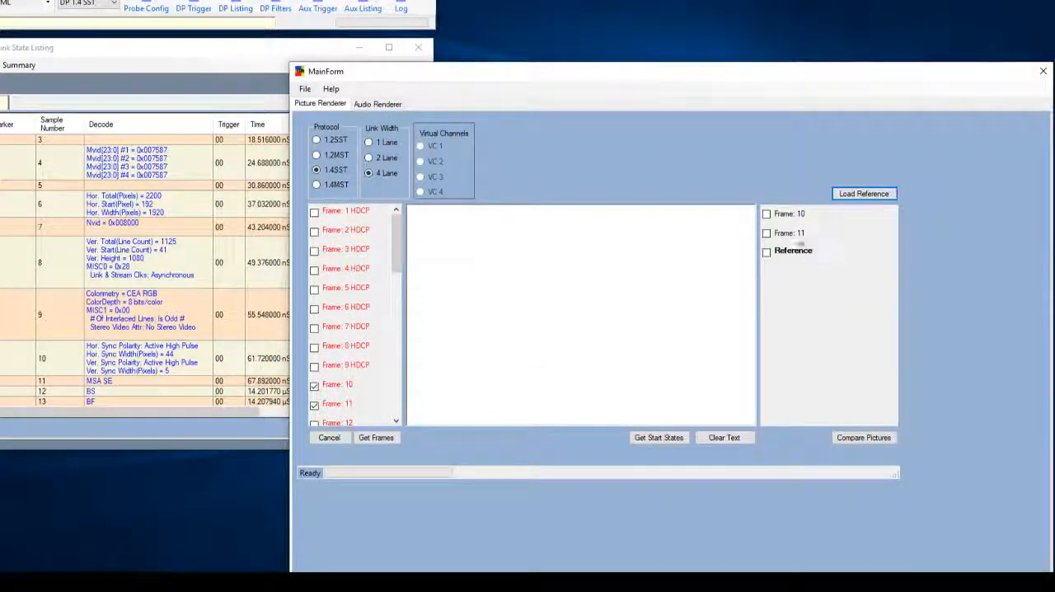
# Compare the Frame 10 picture with the loaded reference, read the comparison message, and dismiss it
pyautogui.click(776, 214)
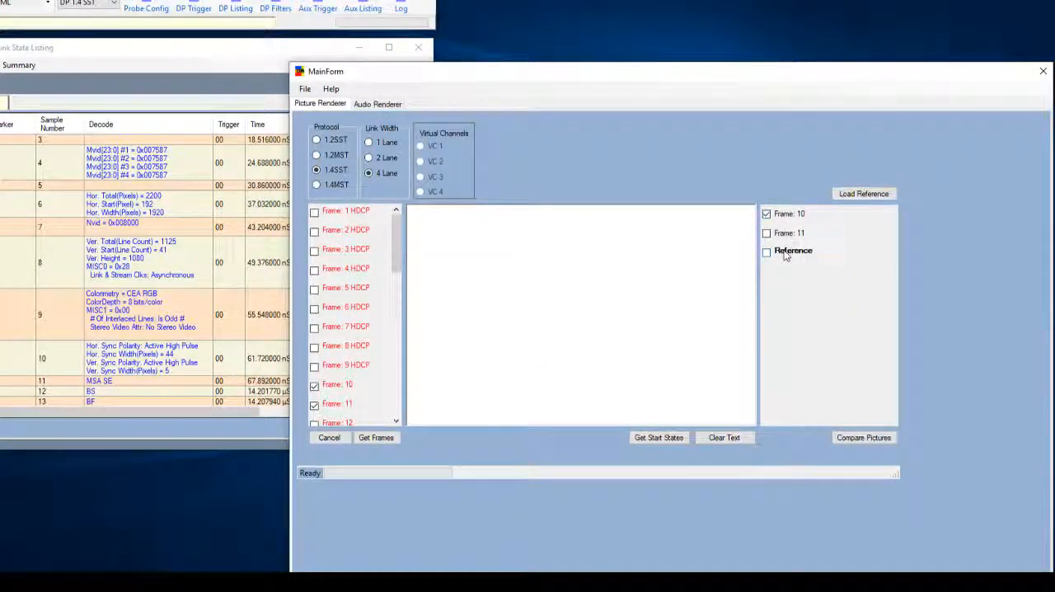
pyautogui.click(784, 256)
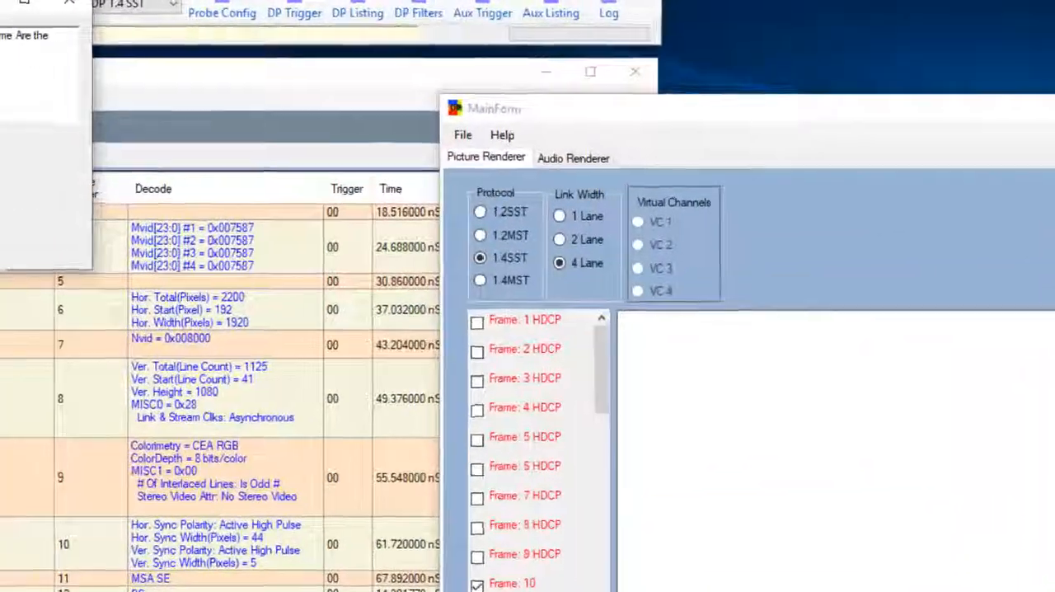
pyautogui.moveTo(1, 2); pyautogui.dragTo(99, 25)
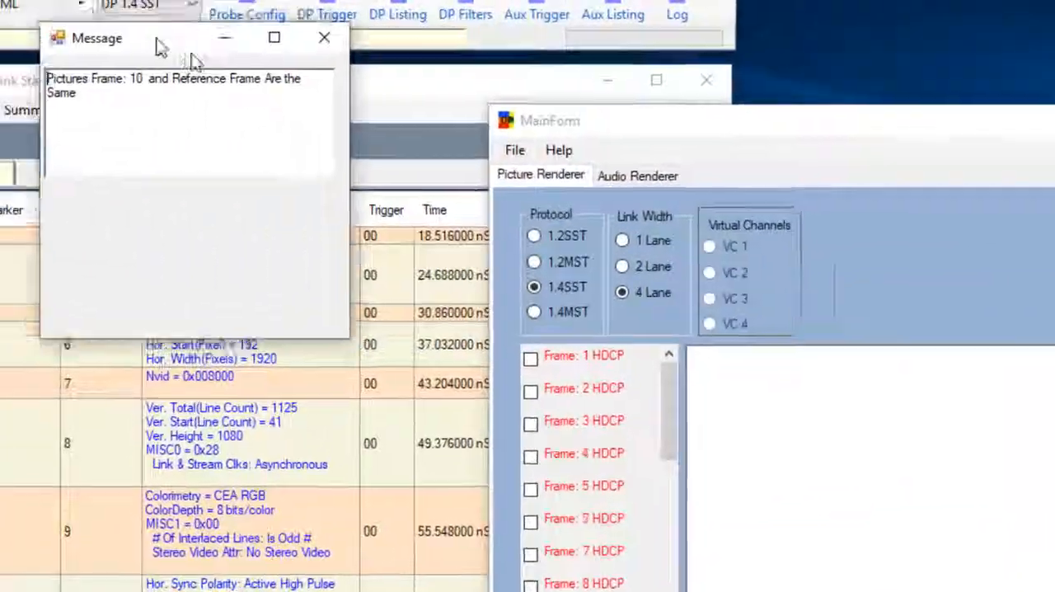
pyautogui.moveTo(161, 48); pyautogui.dragTo(333, 147)
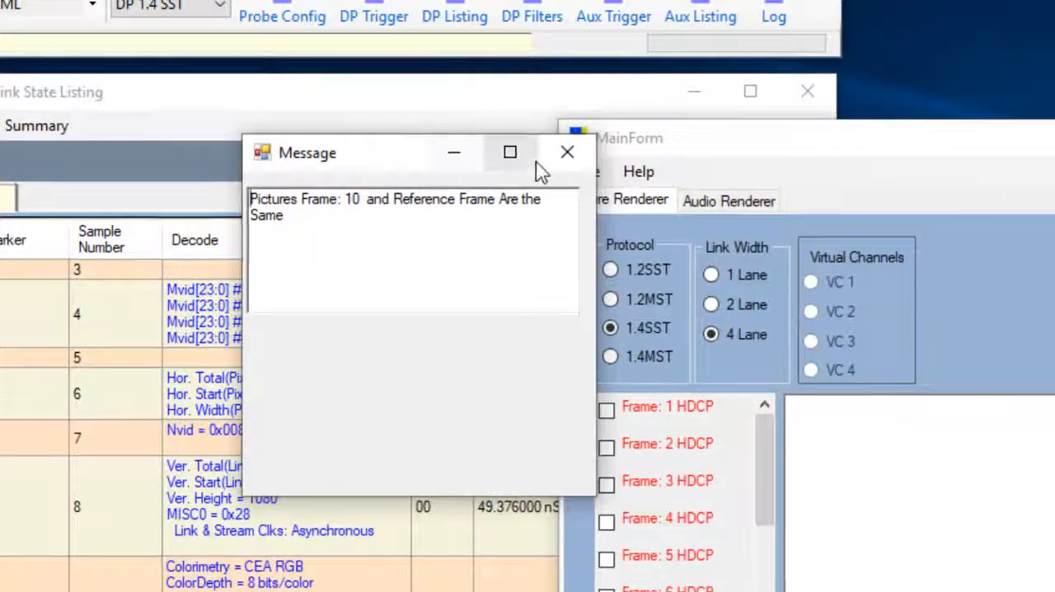
pyautogui.click(567, 152)
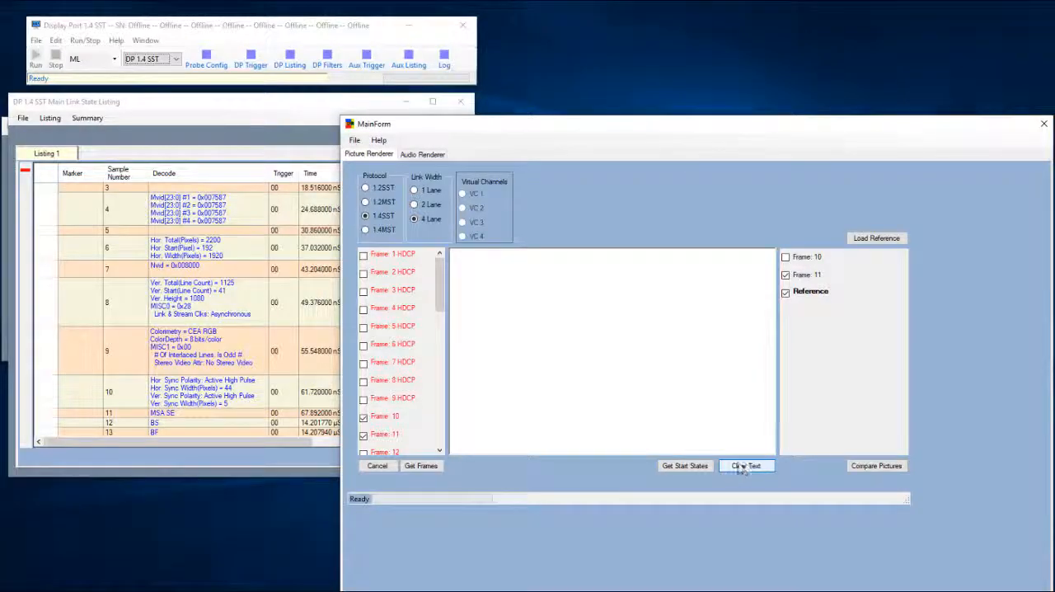
# List the start states, end states and first pixels of the captured frames
pyautogui.click(683, 465)
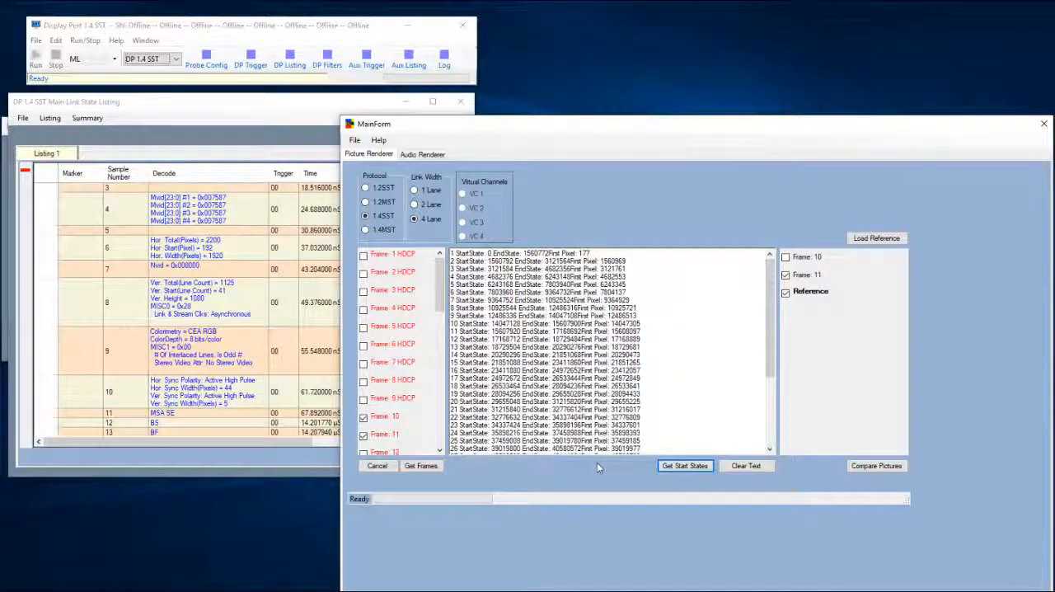